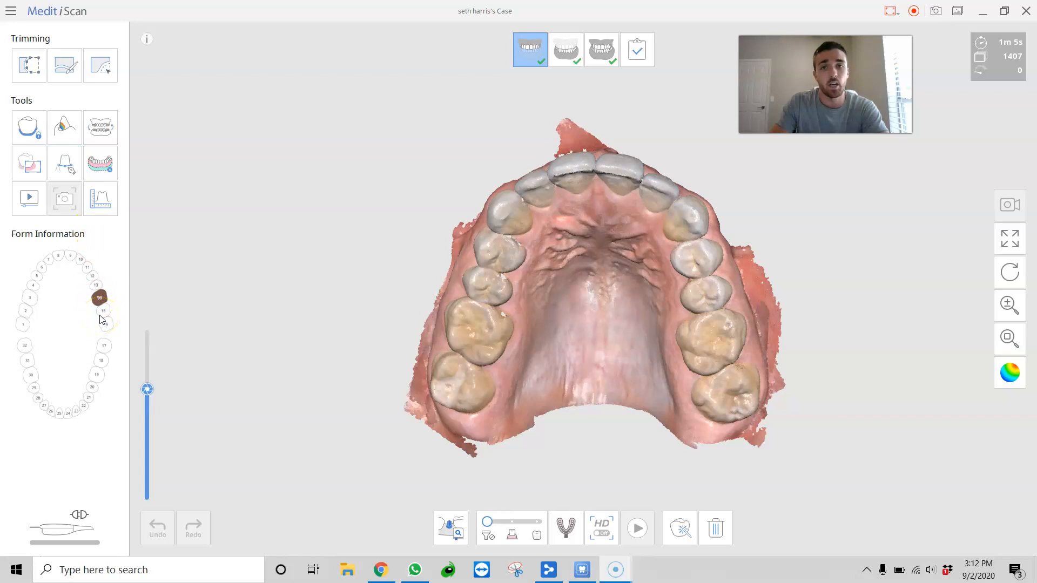
Step: Start margin line creation for tooth 14 and confirm a four-cornered polygon area around the first molar beside the second premolar
mouse_move(655, 288)
right_down()
mouse_move(668, 241)
mouse_move(667, 275)
right_up()
middle_drag(618, 278, 637, 278)
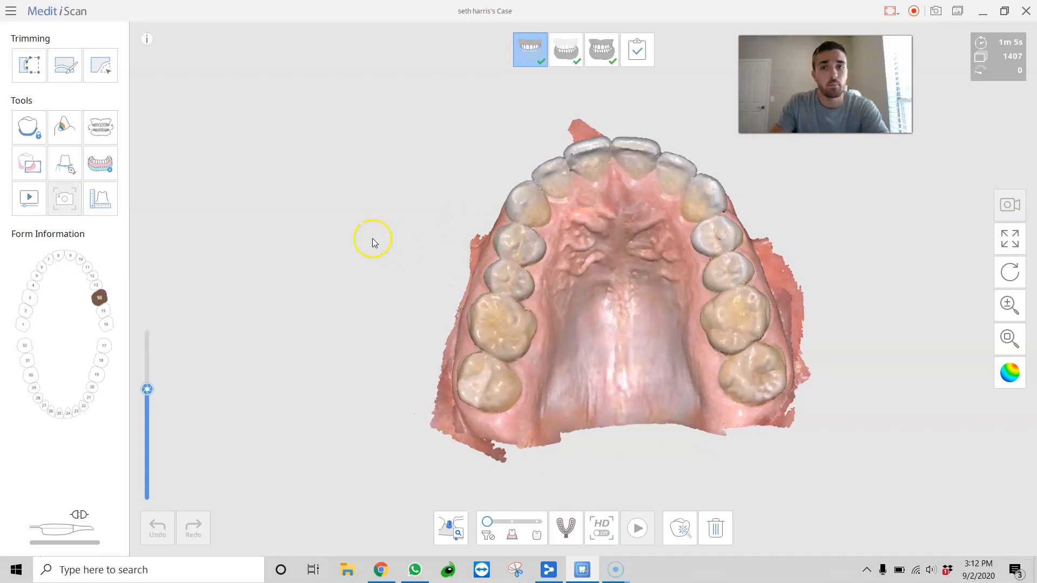
click(60, 172)
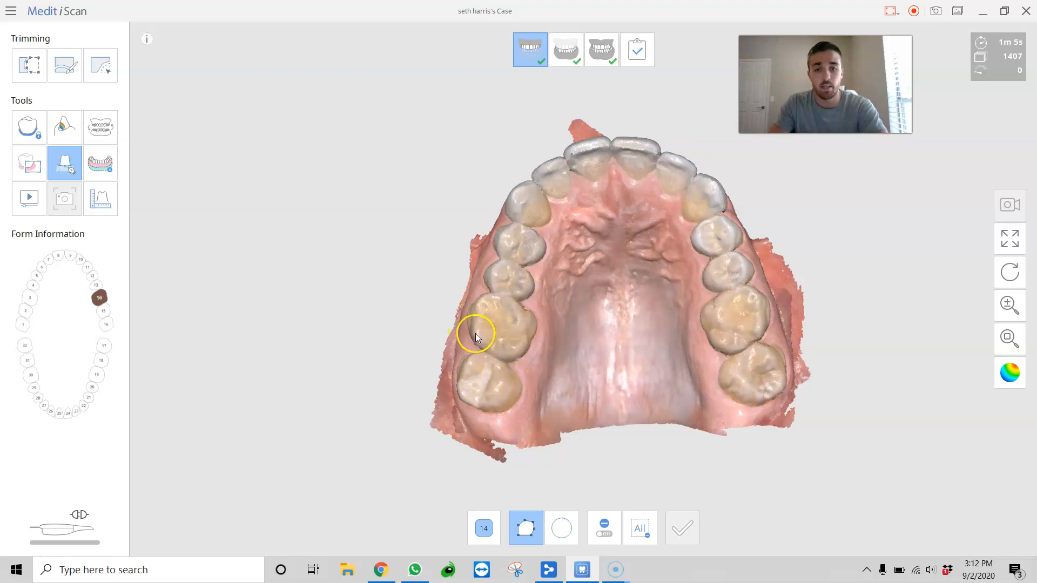
scroll(476, 332, up, 5)
scroll(529, 366, up, 1)
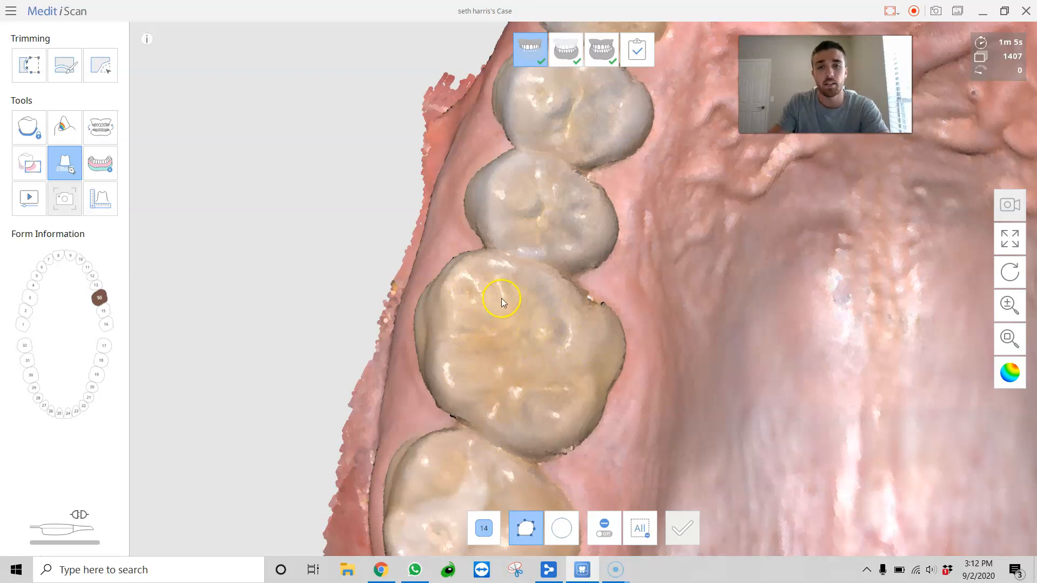
click(404, 224)
click(682, 281)
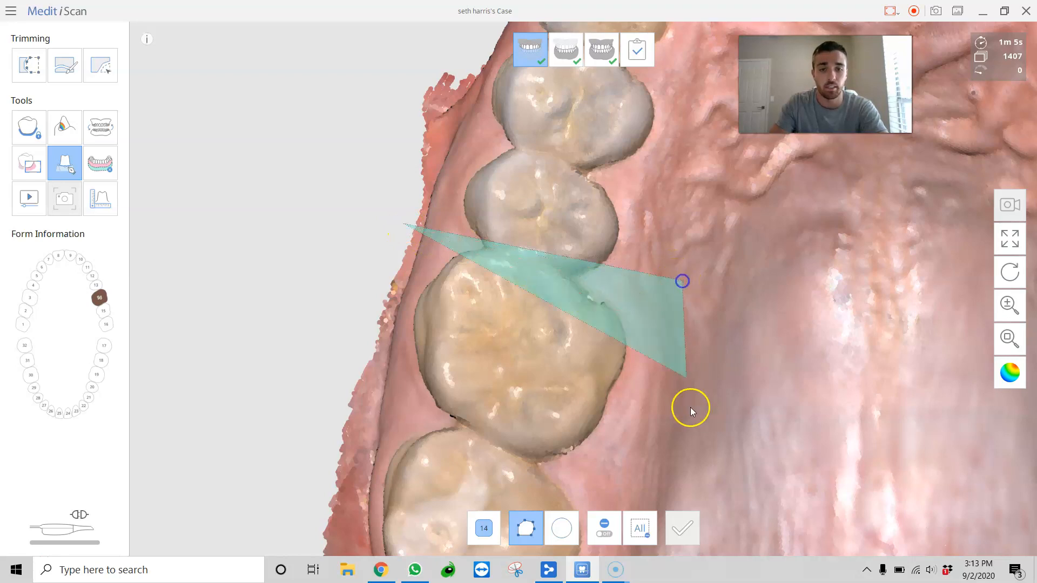
click(658, 497)
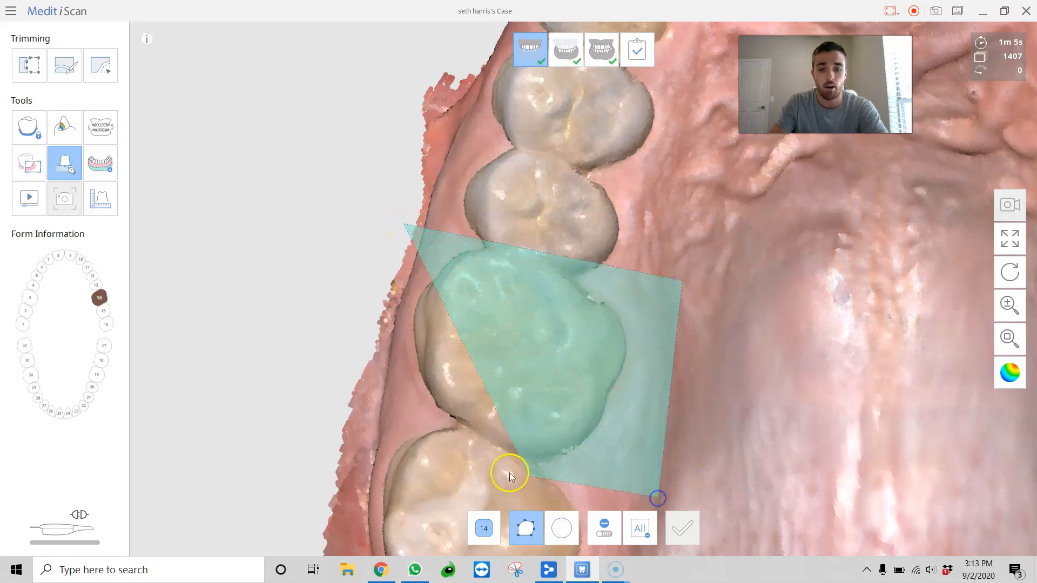
double_click(353, 465)
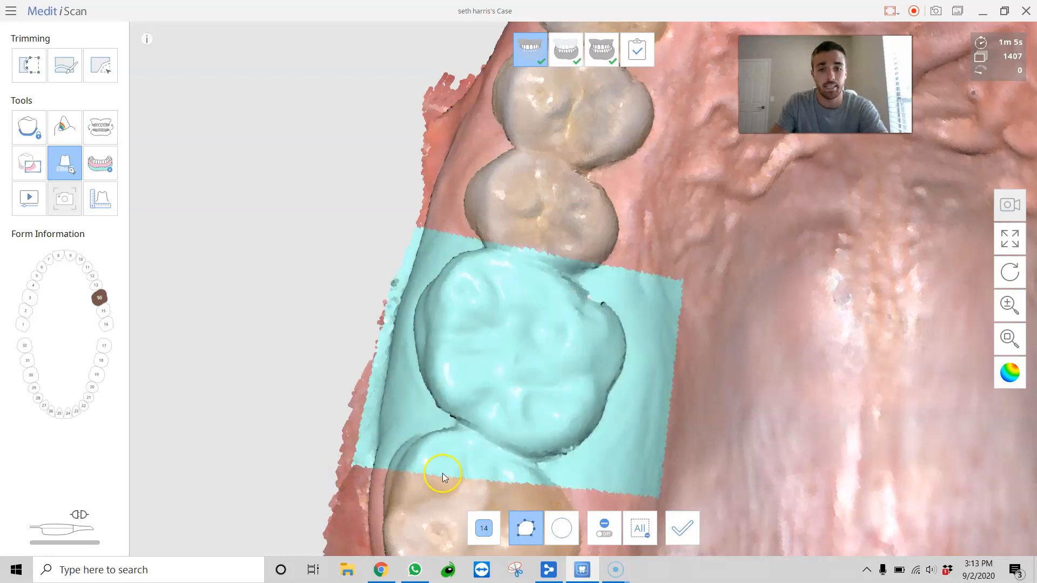
click(683, 530)
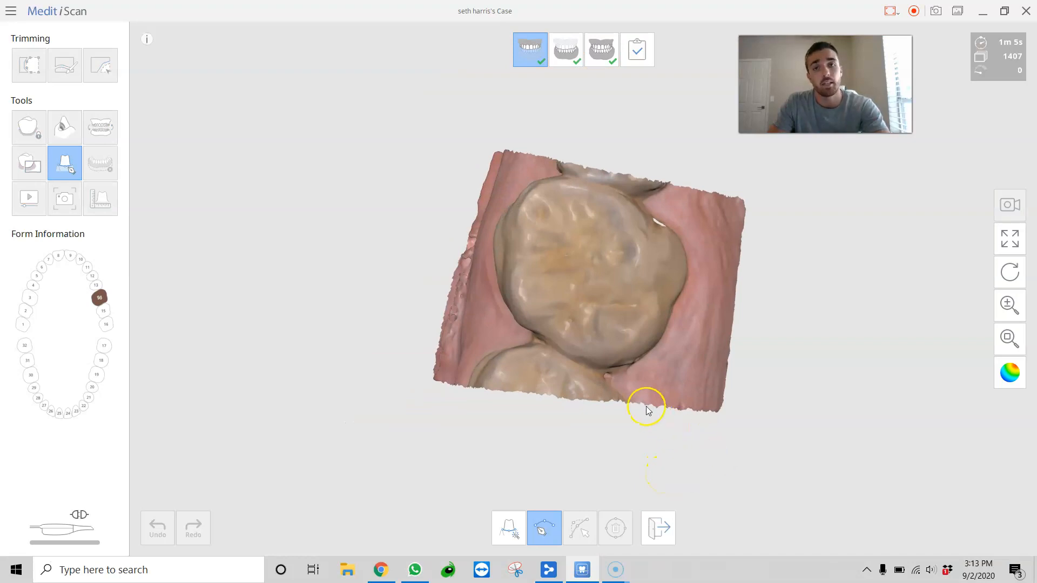
Step: Try automatic margin line creation with several points on the isolated molar's chewing surface, and delete the resulting line
click(569, 207)
right_drag(318, 266, 373, 248)
right_drag(607, 424, 608, 460)
right_drag(381, 268, 341, 268)
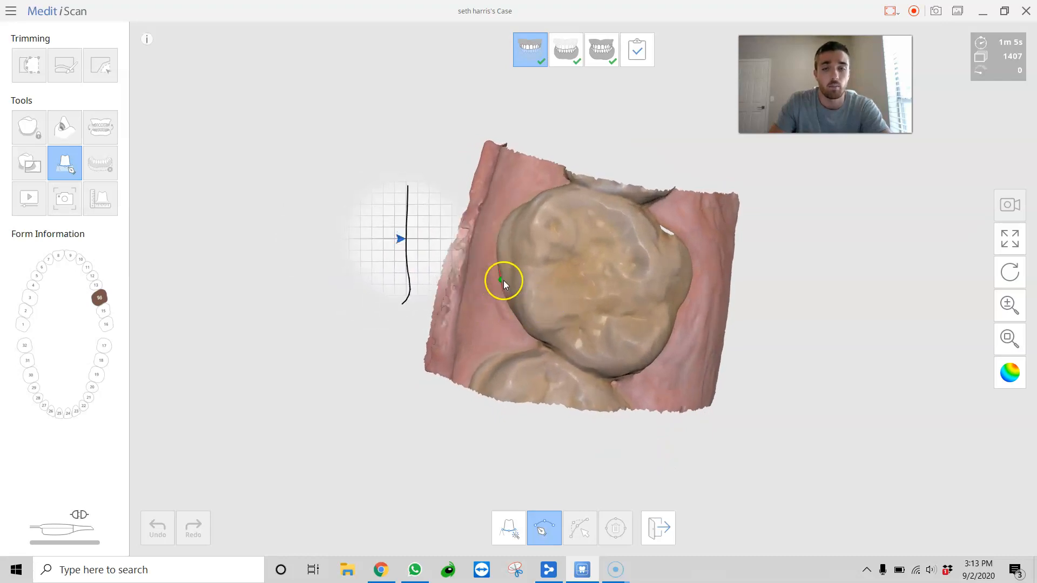
click(508, 528)
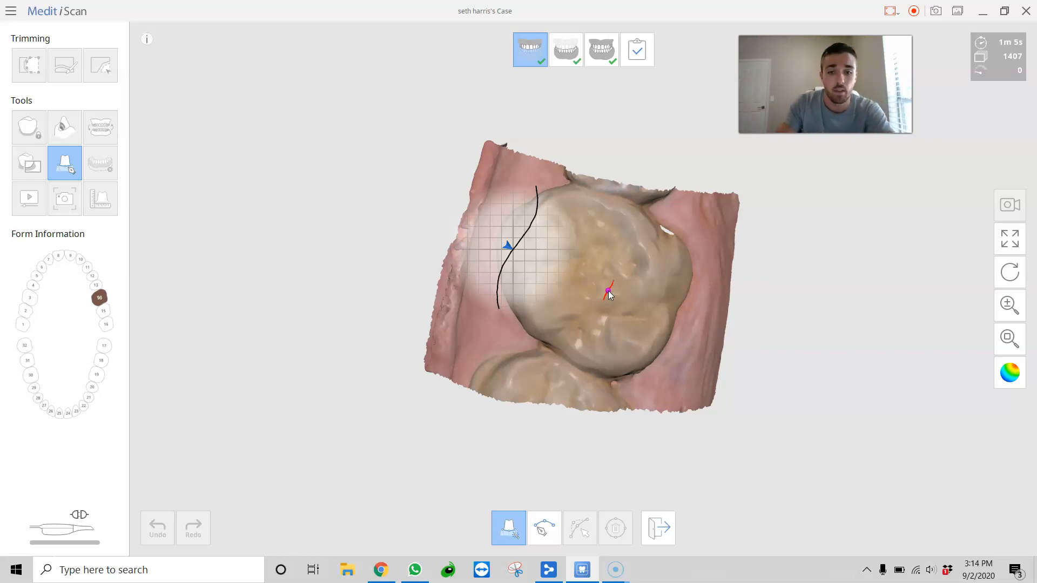
click(508, 527)
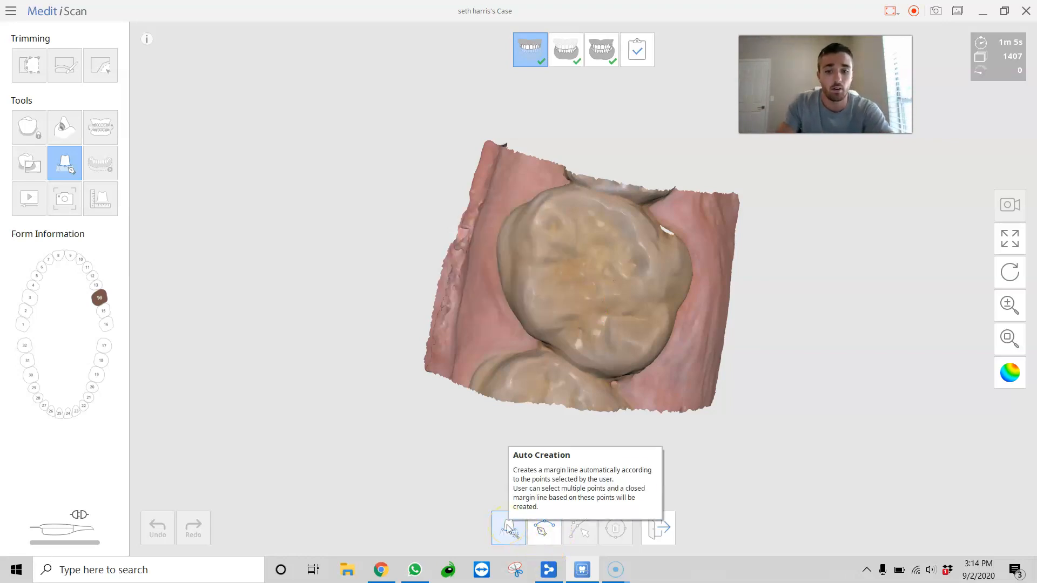
click(508, 527)
click(592, 210)
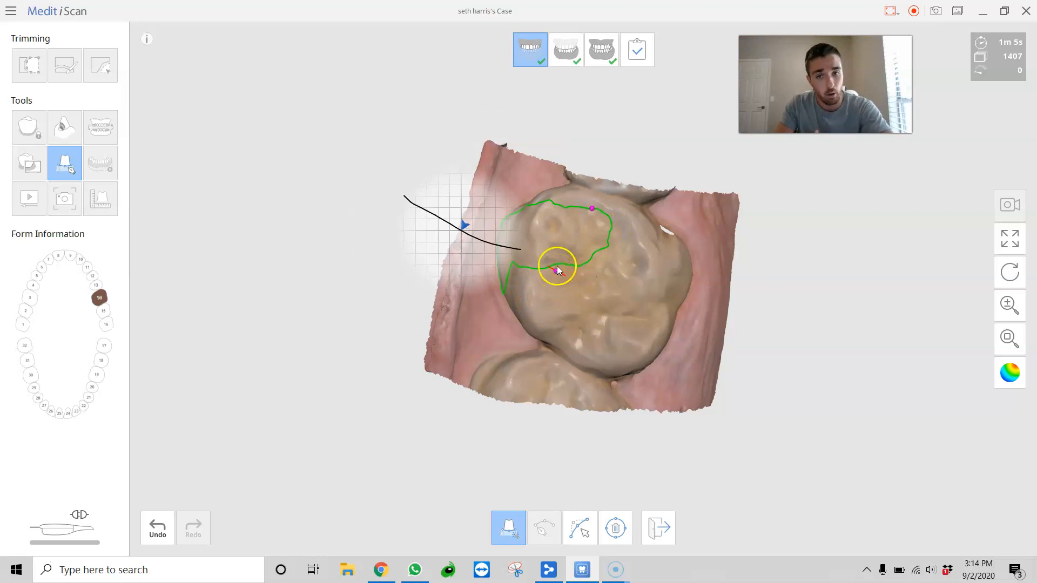
click(577, 284)
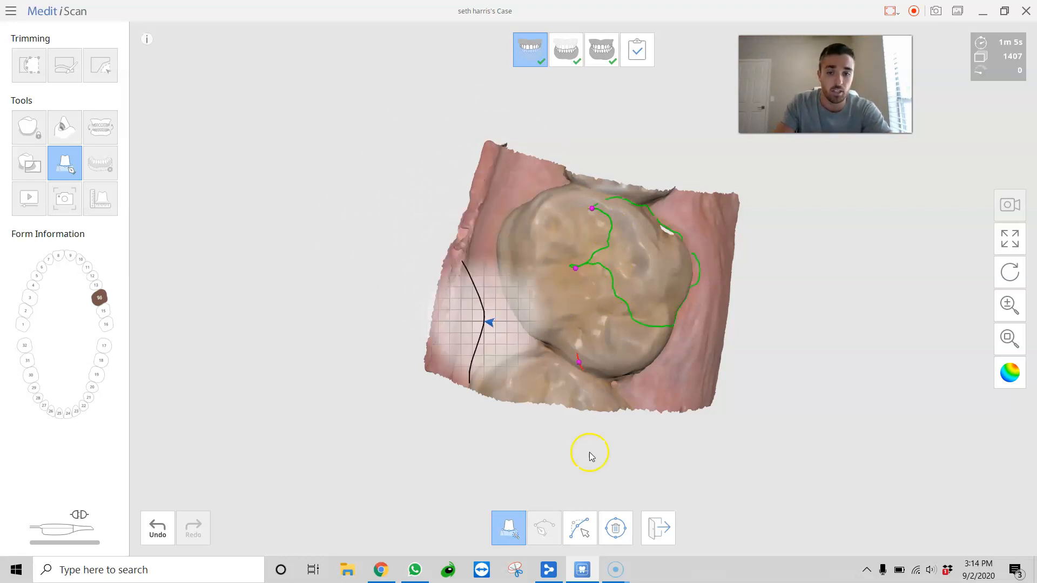
click(614, 535)
click(559, 270)
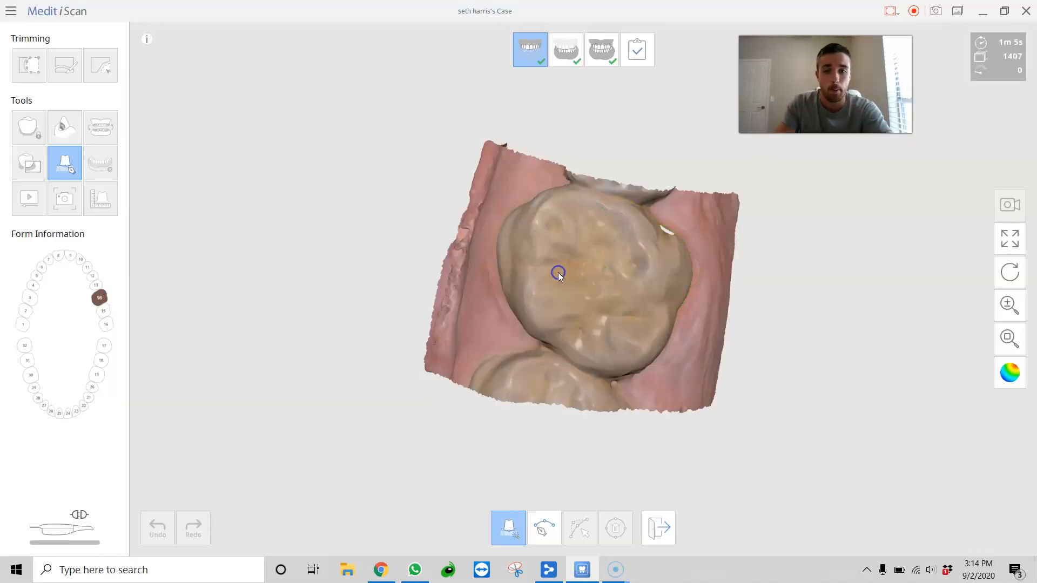
Step: Draw a closed margin line manually, placing points all around the molar's chewing surface and ending at the first point
click(542, 533)
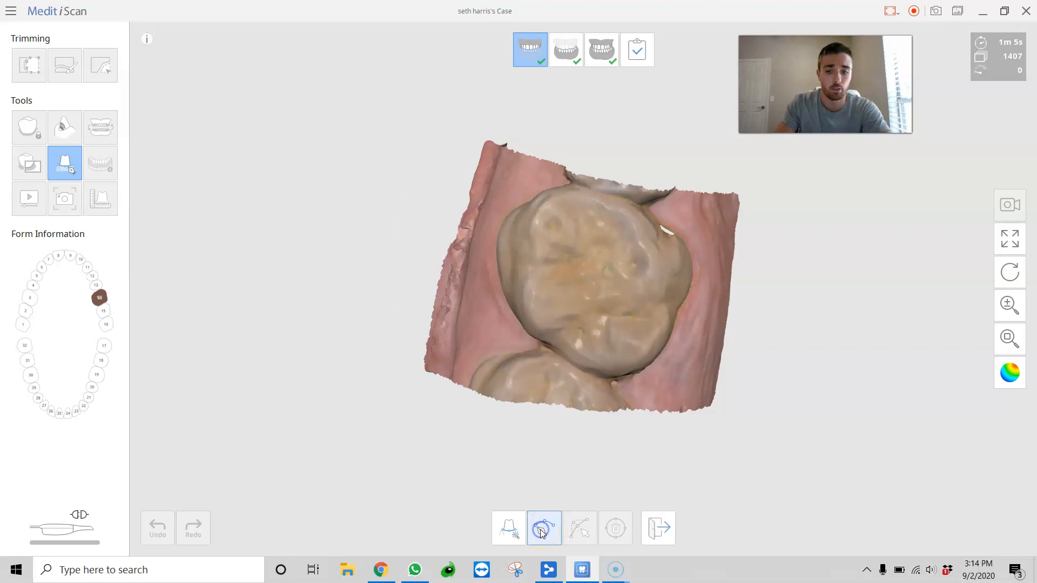
click(589, 197)
click(542, 207)
click(532, 249)
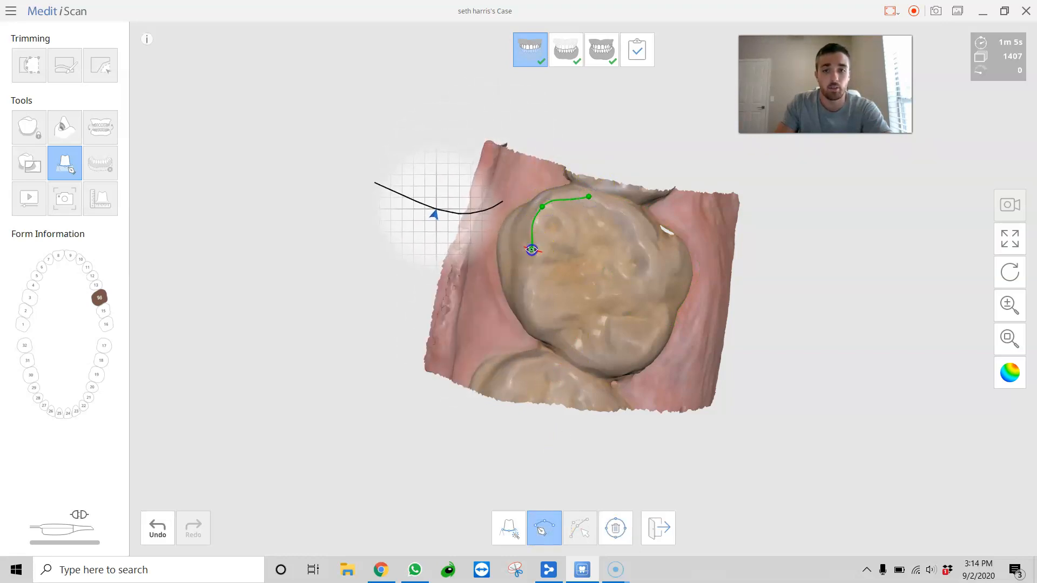
click(529, 301)
click(556, 332)
click(587, 352)
click(627, 358)
click(647, 342)
click(666, 308)
click(672, 289)
click(677, 259)
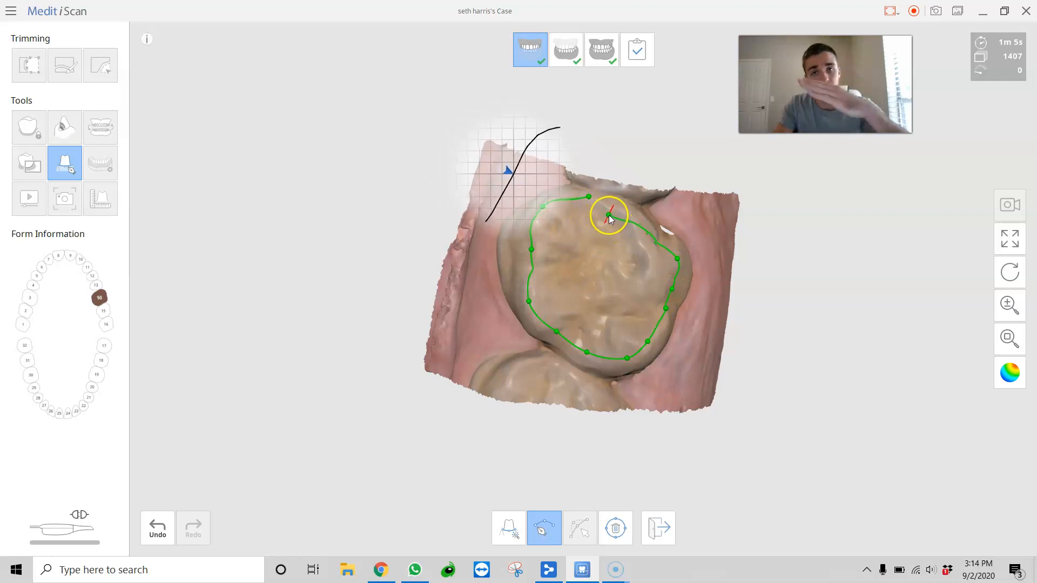
click(661, 241)
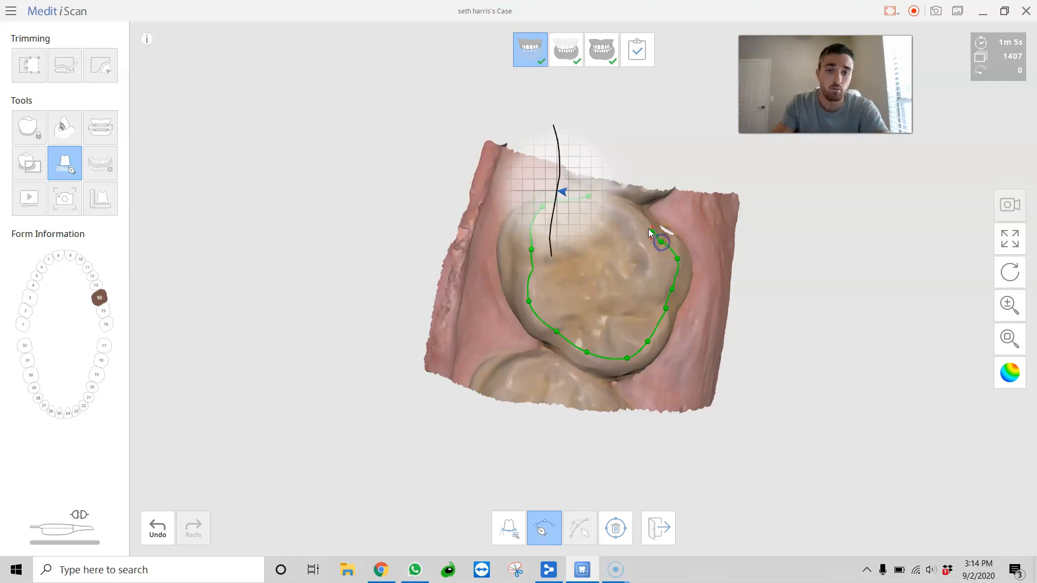
click(646, 226)
click(620, 209)
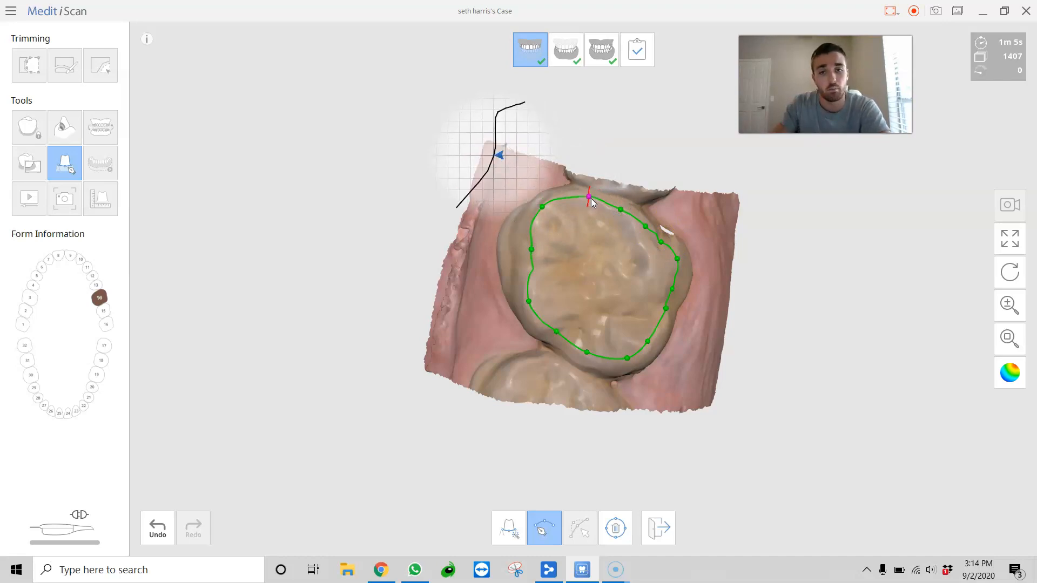
click(589, 198)
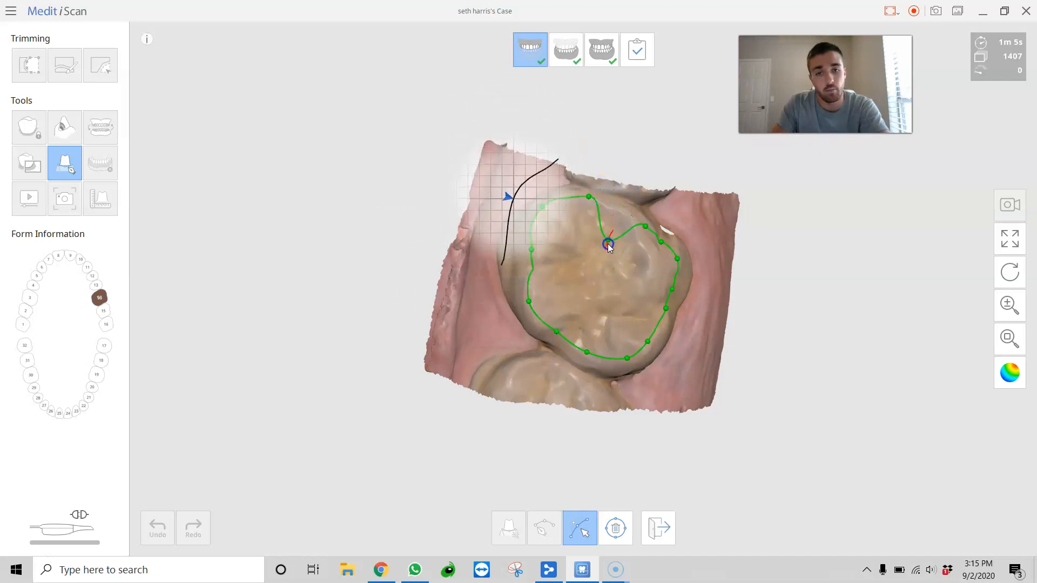
Step: Adjust a control point on the edge facing the premolar to smooth the margin line, and exit margin line creation
click(614, 206)
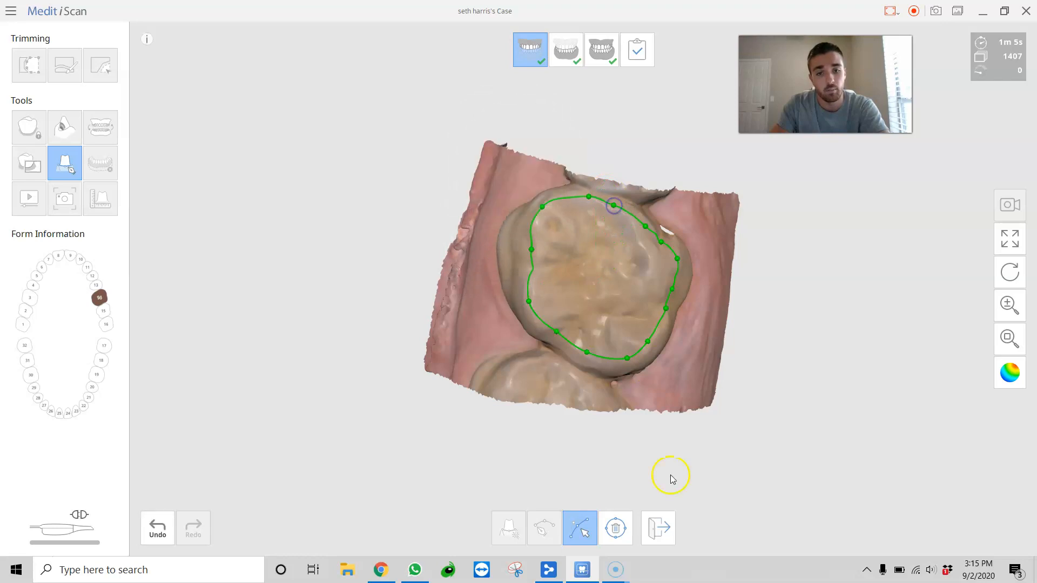
click(662, 532)
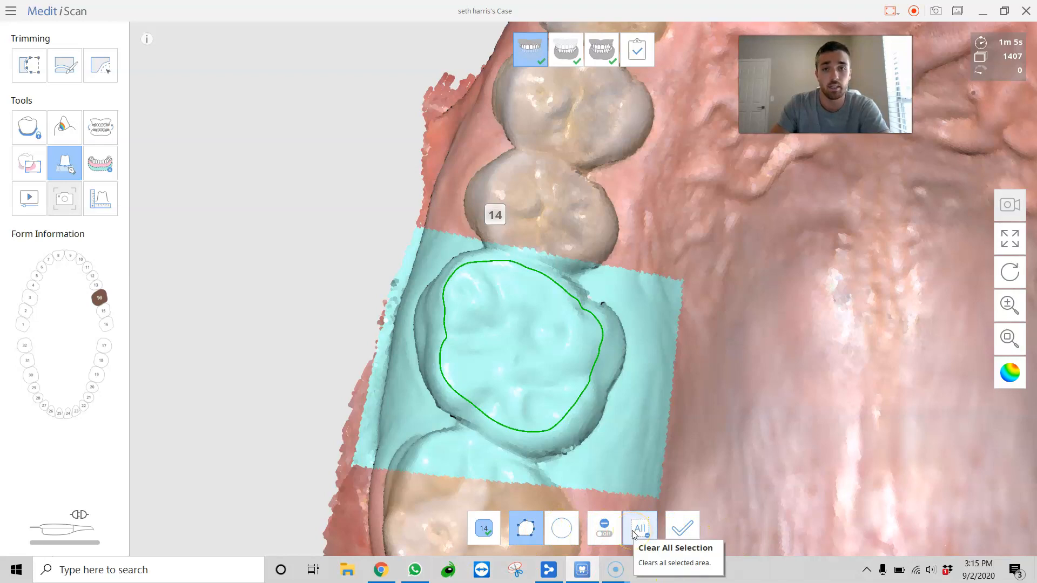
click(66, 158)
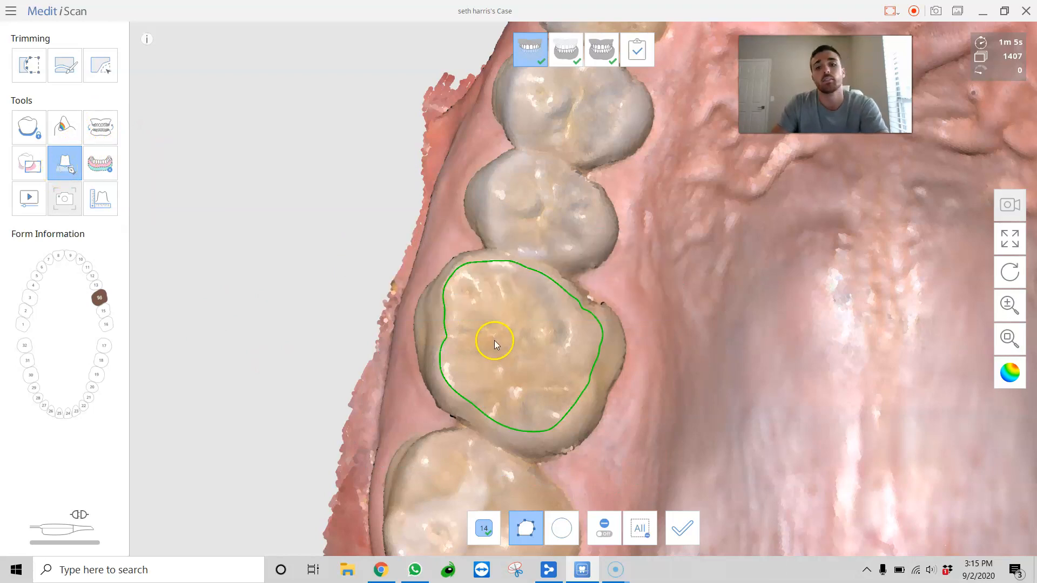
scroll(532, 330, down, 3)
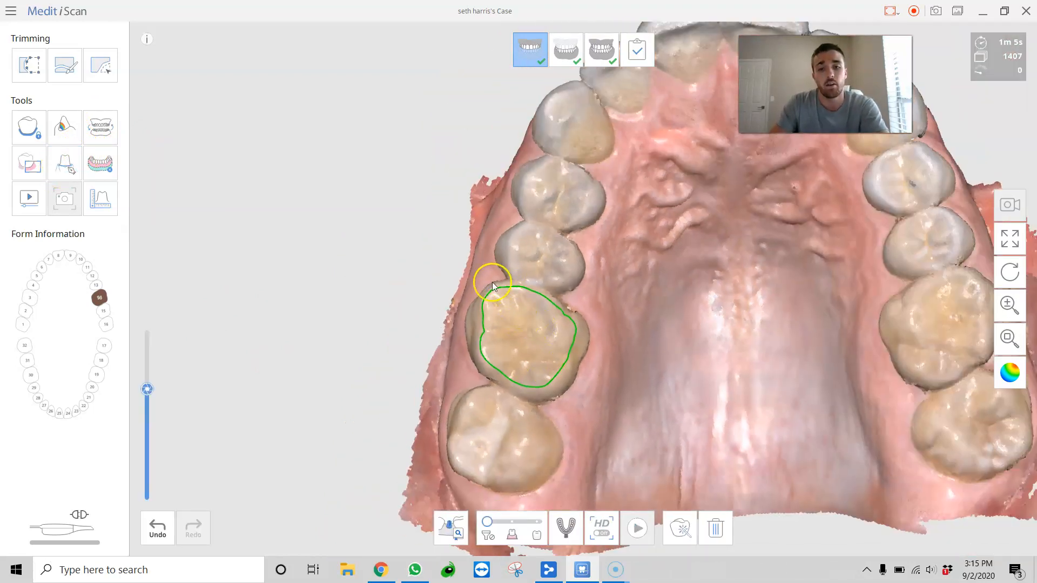